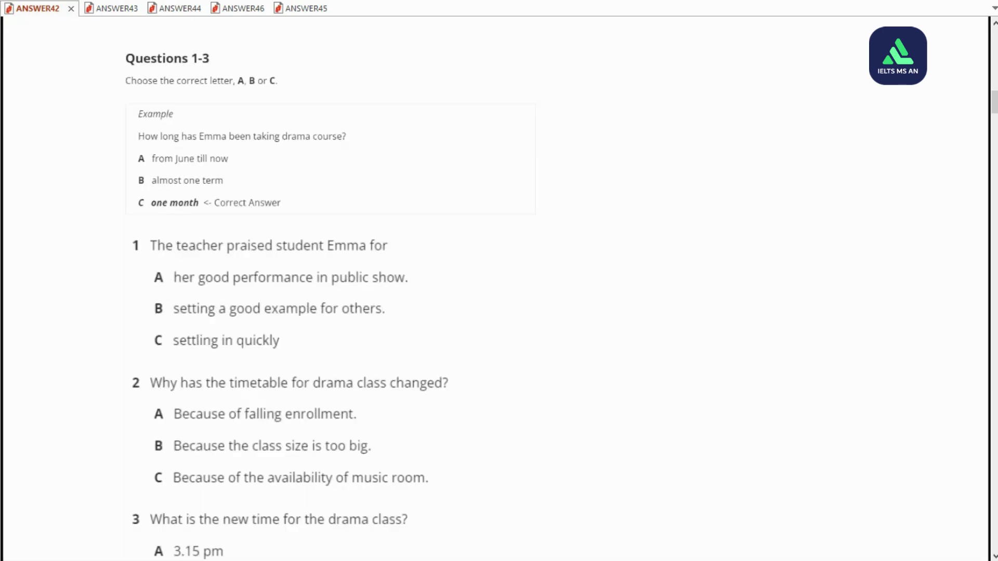
{"action": "scroll", "coordinate": [287, 287], "scroll_direction": "down", "scroll_amount": 1}
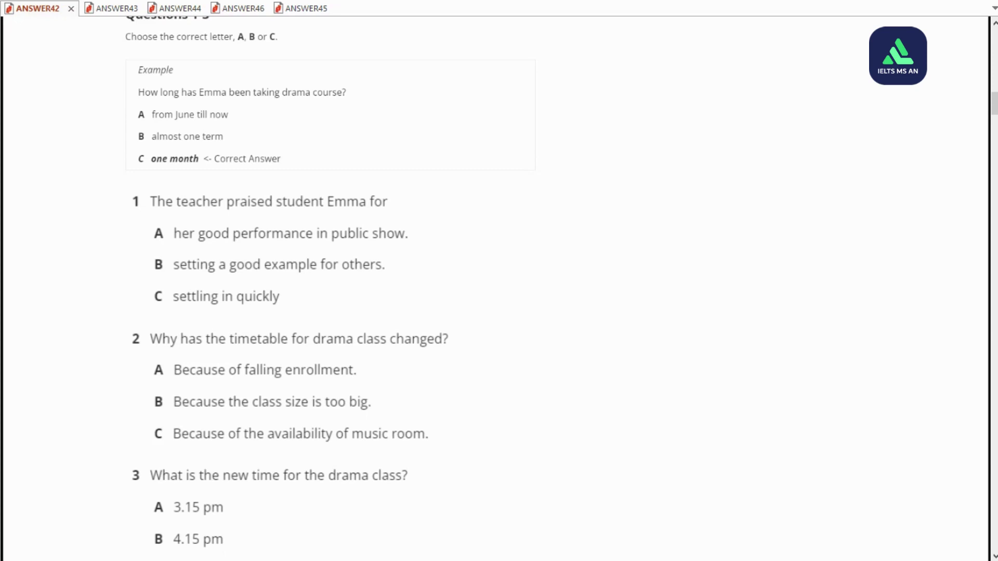
{"action": "scroll", "coordinate": [287, 283], "scroll_direction": "down", "scroll_amount": 1}
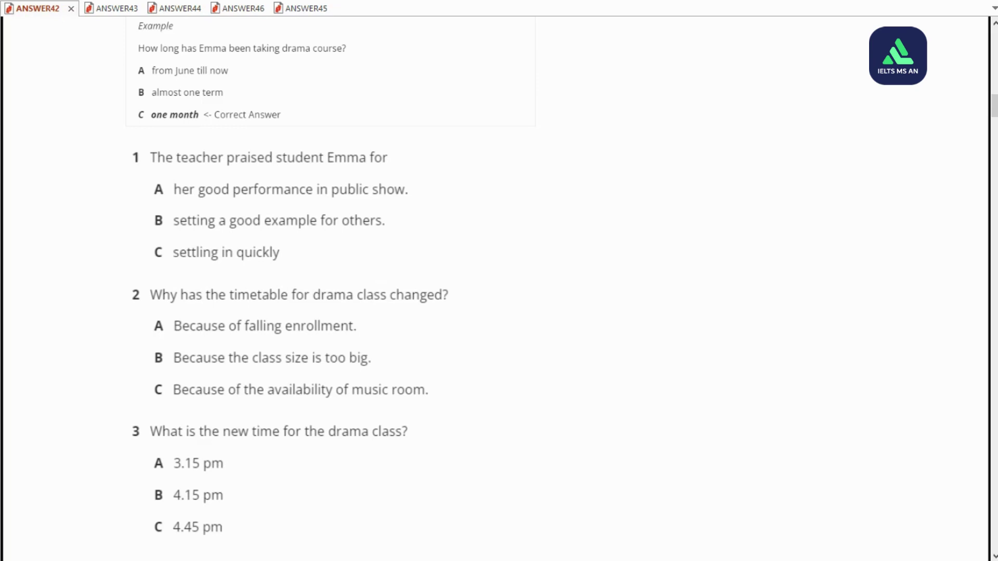
{"action": "scroll", "coordinate": [498, 281], "scroll_direction": "down", "scroll_amount": 3}
{"action": "scroll", "coordinate": [499, 281], "scroll_direction": "down", "scroll_amount": 2}
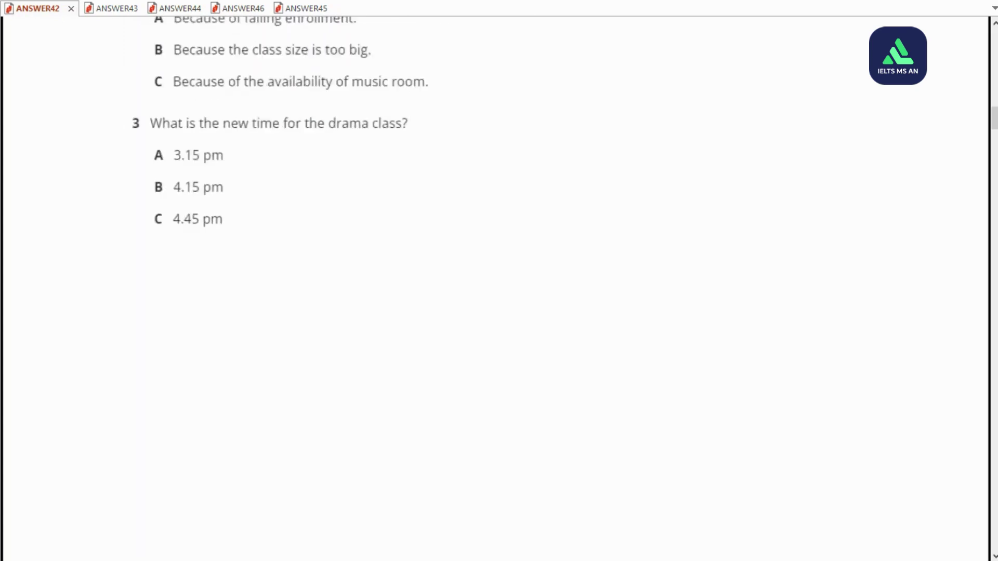
{"action": "scroll", "coordinate": [498, 280], "scroll_direction": "down", "scroll_amount": 3}
{"action": "scroll", "coordinate": [499, 281], "scroll_direction": "down", "scroll_amount": 1}
{"action": "scroll", "coordinate": [499, 281], "scroll_direction": "down", "scroll_amount": 1}
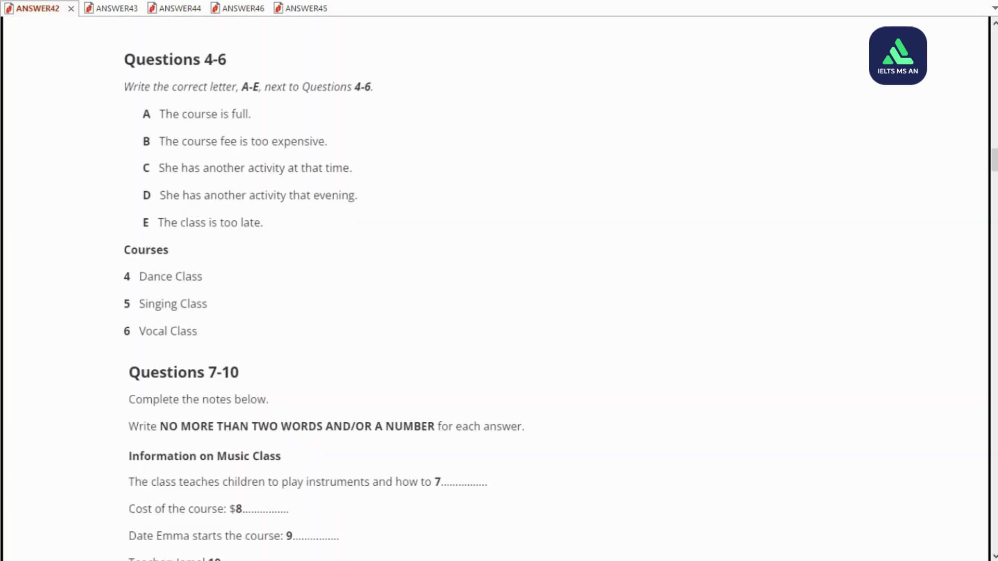
{"action": "scroll", "coordinate": [499, 281], "scroll_direction": "down", "scroll_amount": 1}
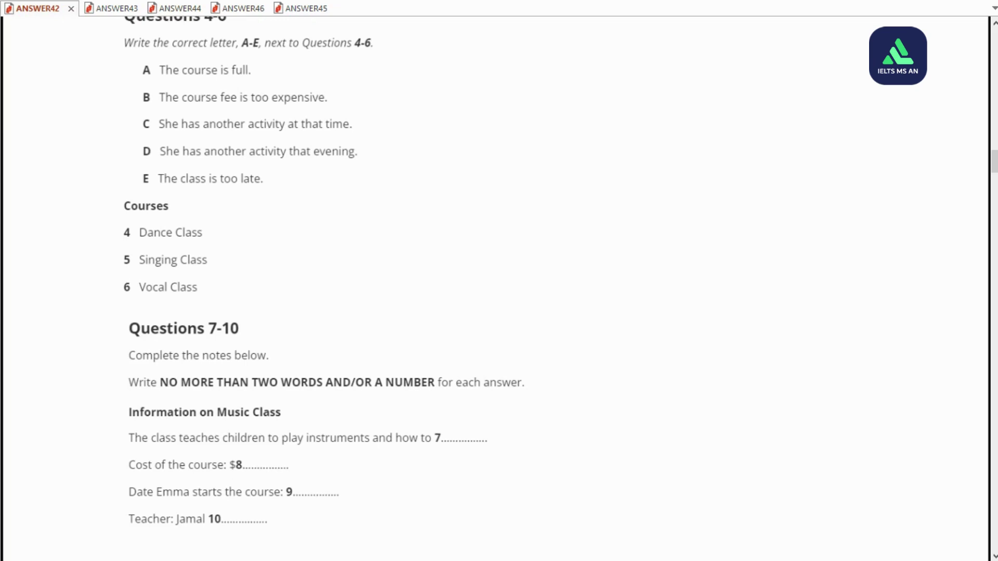
{"action": "scroll", "coordinate": [500, 289], "scroll_direction": "down", "scroll_amount": 2}
{"action": "scroll", "coordinate": [498, 289], "scroll_direction": "down", "scroll_amount": 5}
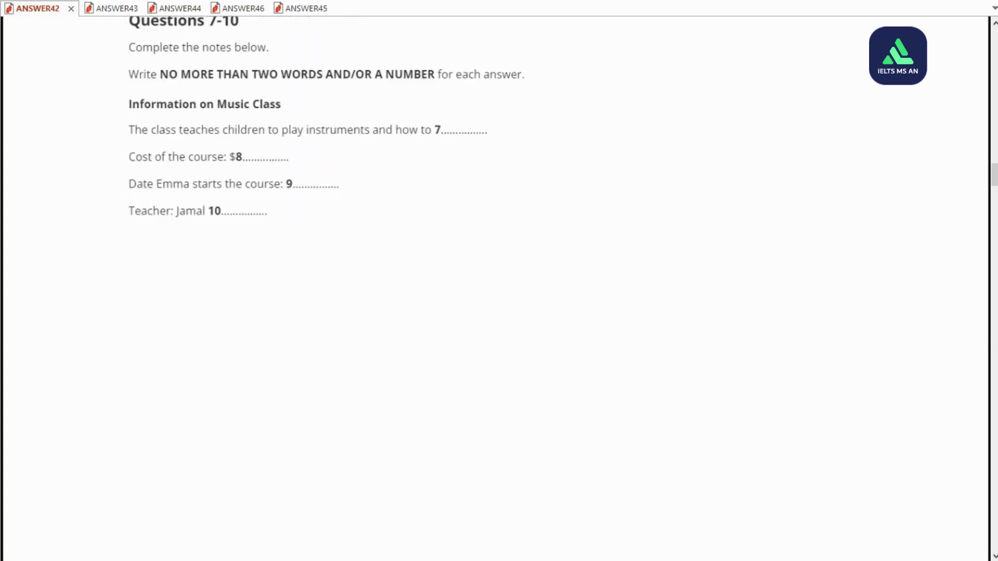
{"action": "scroll", "coordinate": [498, 289], "scroll_direction": "down", "scroll_amount": 5}
{"action": "scroll", "coordinate": [499, 289], "scroll_direction": "down", "scroll_amount": 3}
{"action": "scroll", "coordinate": [499, 289], "scroll_direction": "down", "scroll_amount": 2}
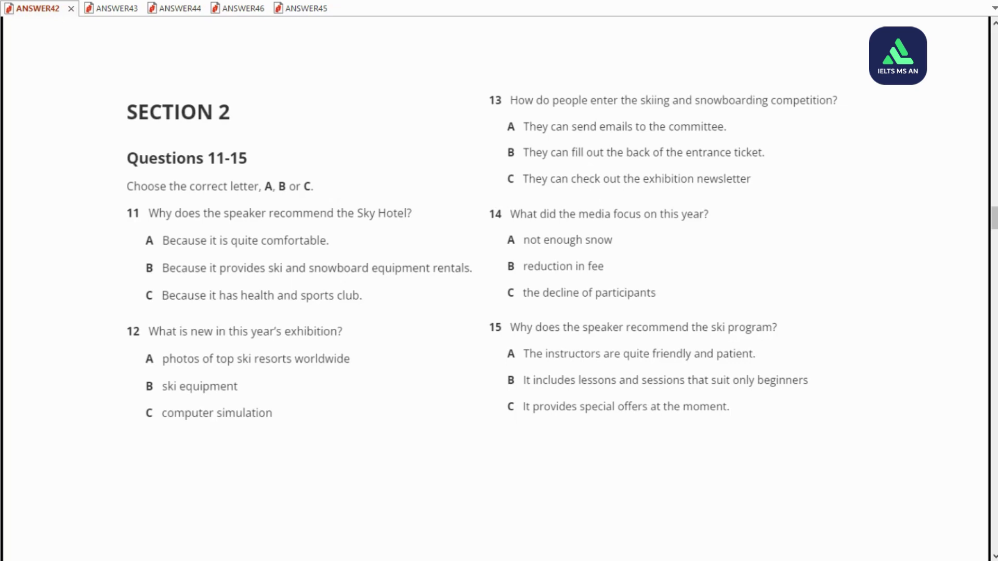
{"action": "scroll", "coordinate": [499, 312], "scroll_direction": "down", "scroll_amount": 2}
{"action": "scroll", "coordinate": [500, 313], "scroll_direction": "down", "scroll_amount": 2}
{"action": "scroll", "coordinate": [499, 312], "scroll_direction": "down", "scroll_amount": 3}
{"action": "scroll", "coordinate": [499, 312], "scroll_direction": "down", "scroll_amount": 1}
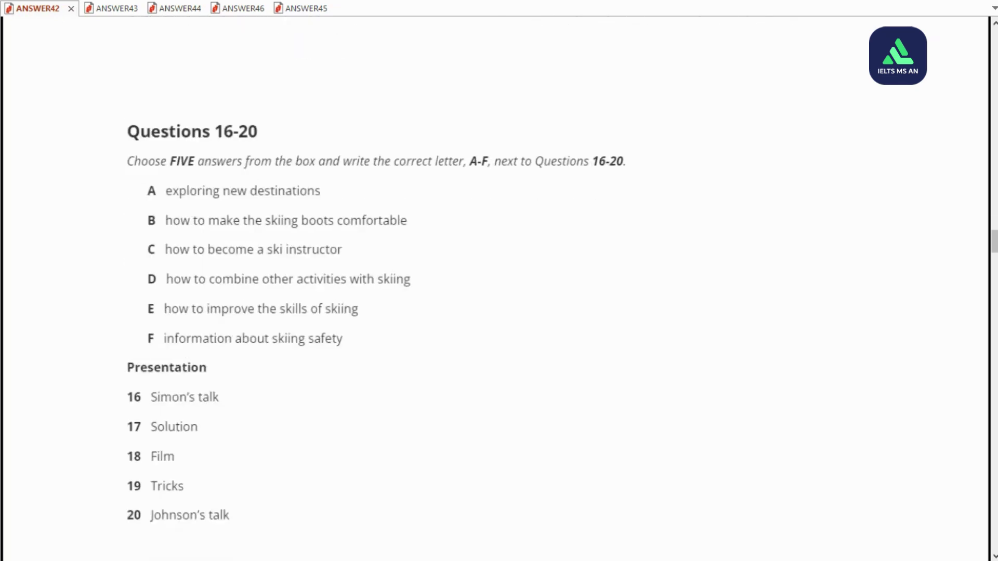
{"action": "scroll", "coordinate": [500, 312], "scroll_direction": "down", "scroll_amount": 1}
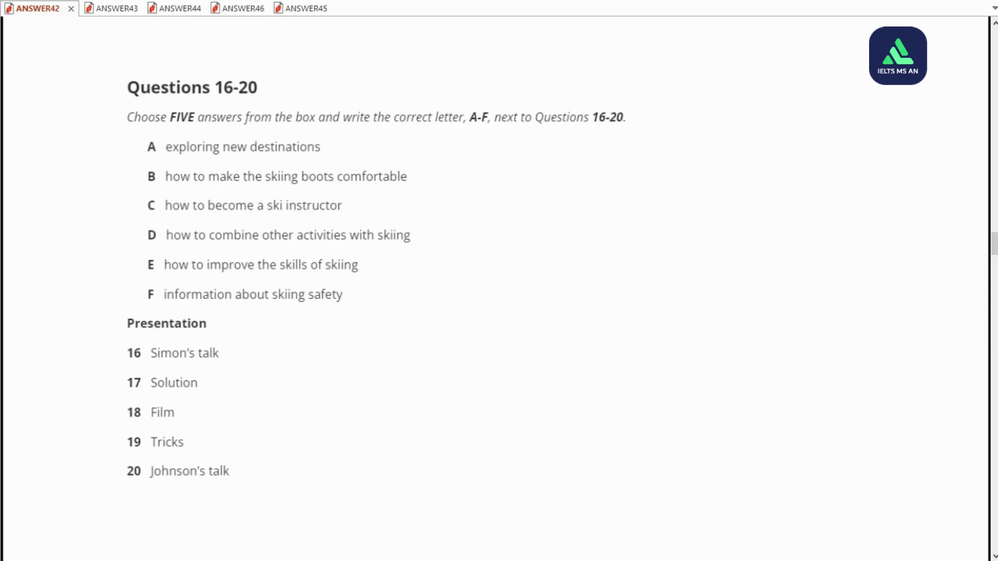
{"action": "scroll", "coordinate": [500, 280], "scroll_direction": "down", "scroll_amount": 1}
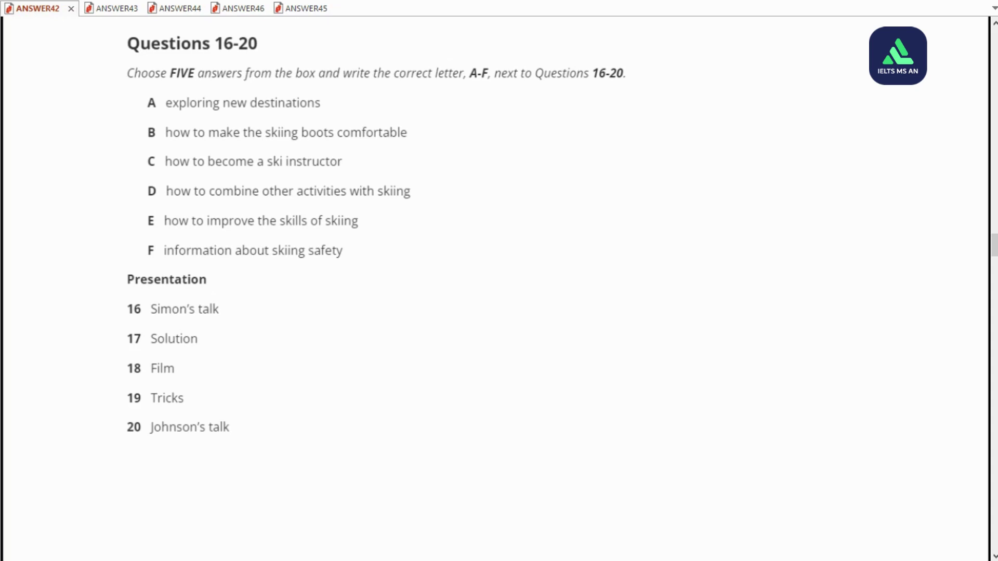
{"action": "scroll", "coordinate": [499, 281], "scroll_direction": "down", "scroll_amount": 2}
{"action": "scroll", "coordinate": [499, 281], "scroll_direction": "down", "scroll_amount": 5}
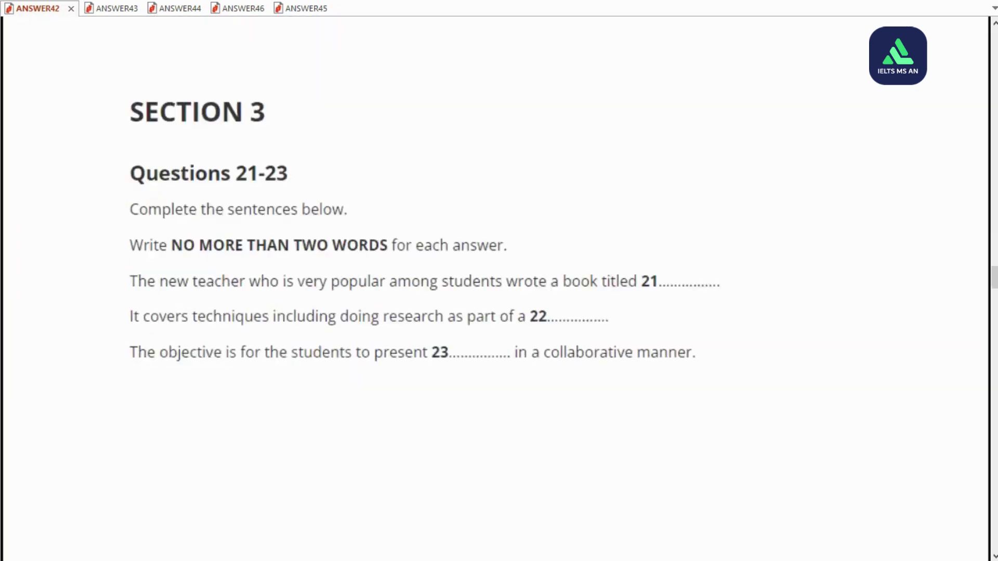
{"action": "scroll", "coordinate": [498, 281], "scroll_direction": "down", "scroll_amount": 2}
{"action": "scroll", "coordinate": [499, 281], "scroll_direction": "up", "scroll_amount": 1}
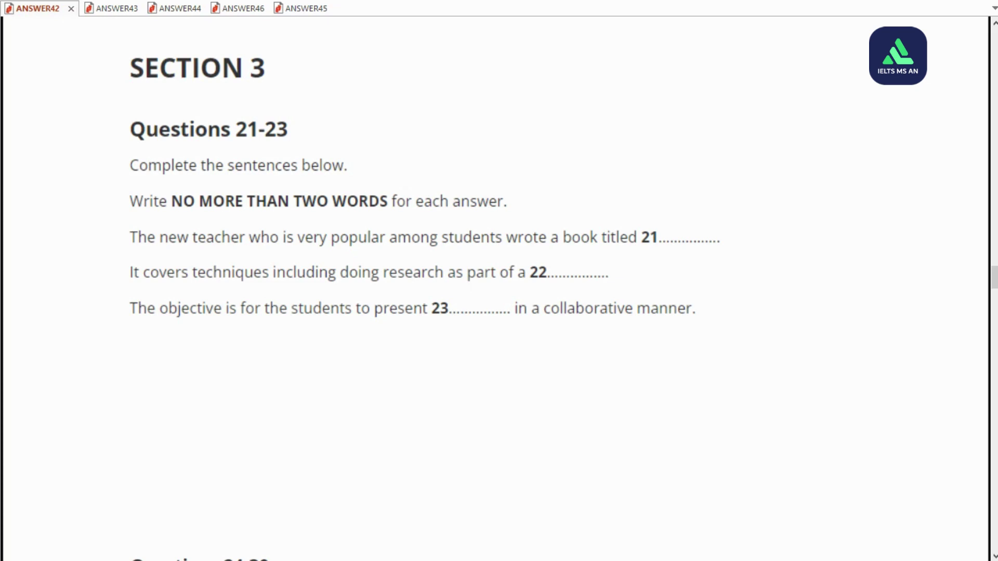
{"action": "scroll", "coordinate": [498, 288], "scroll_direction": "down", "scroll_amount": 1}
{"action": "scroll", "coordinate": [499, 288], "scroll_direction": "down", "scroll_amount": 2}
{"action": "scroll", "coordinate": [499, 288], "scroll_direction": "down", "scroll_amount": 2}
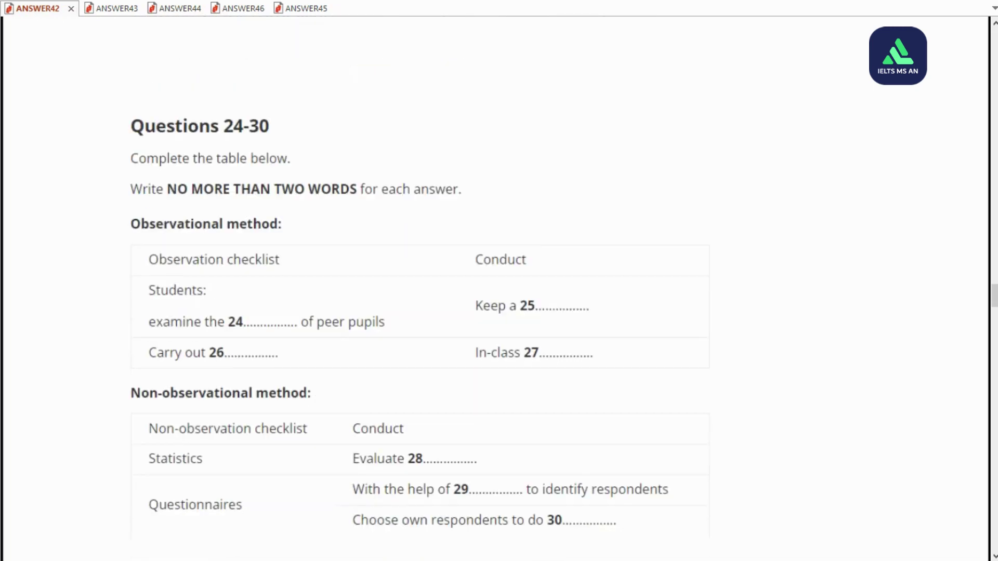
{"action": "scroll", "coordinate": [499, 289], "scroll_direction": "down", "scroll_amount": 1}
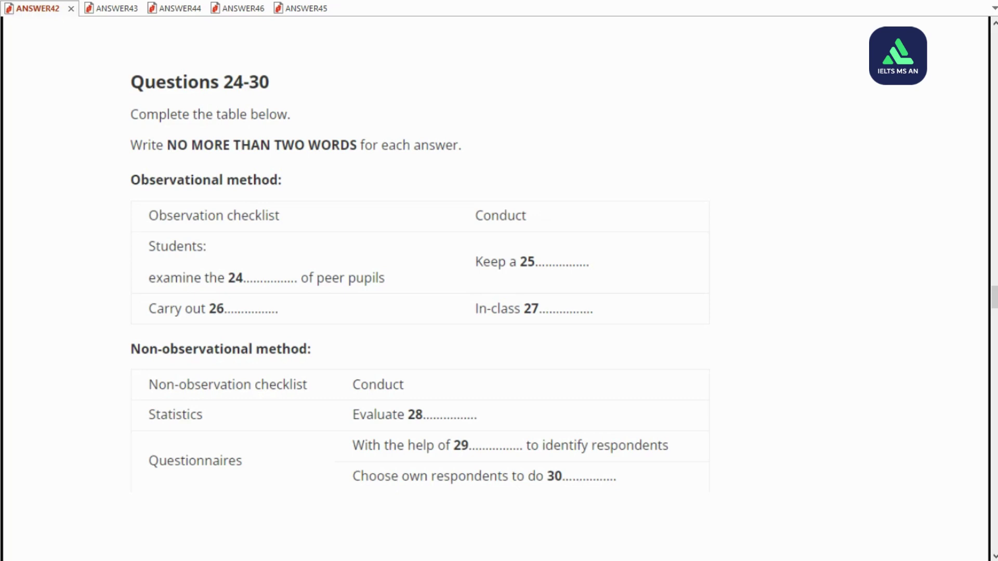
{"action": "scroll", "coordinate": [499, 289], "scroll_direction": "down", "scroll_amount": 3}
{"action": "scroll", "coordinate": [499, 289], "scroll_direction": "down", "scroll_amount": 5}
{"action": "scroll", "coordinate": [499, 289], "scroll_direction": "down", "scroll_amount": 2}
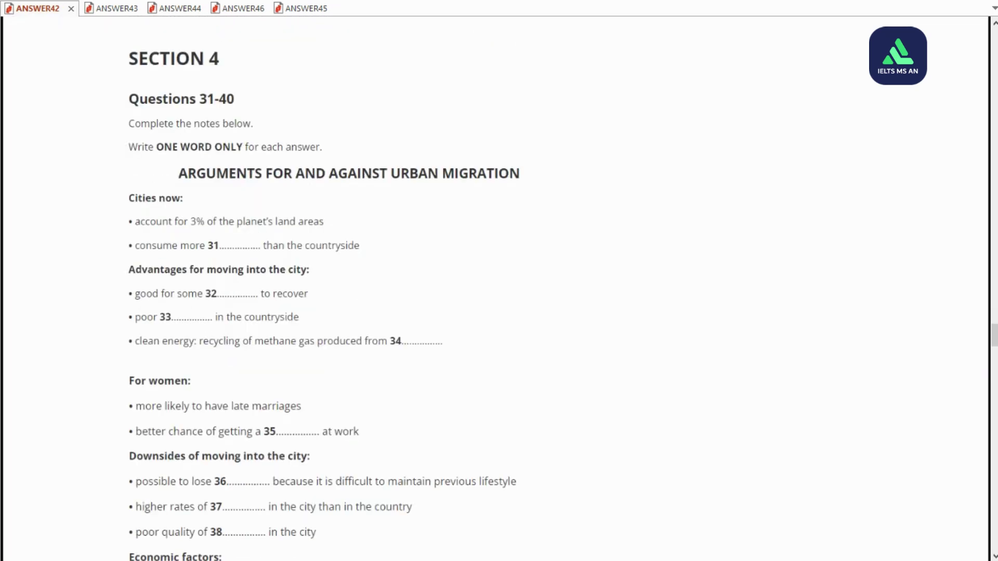
{"action": "scroll", "coordinate": [499, 289], "scroll_direction": "down", "scroll_amount": 1}
{"action": "scroll", "coordinate": [499, 289], "scroll_direction": "down", "scroll_amount": 1}
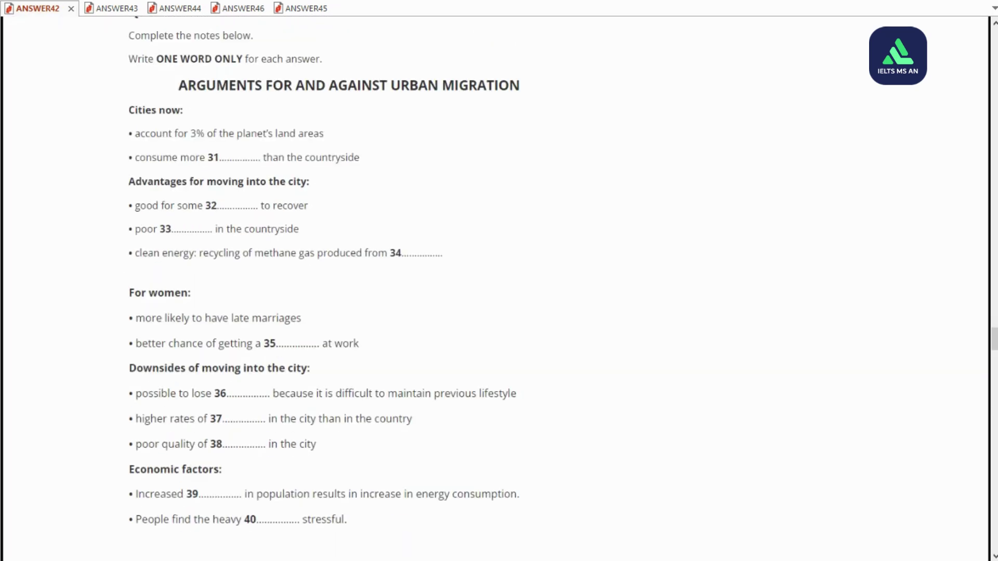